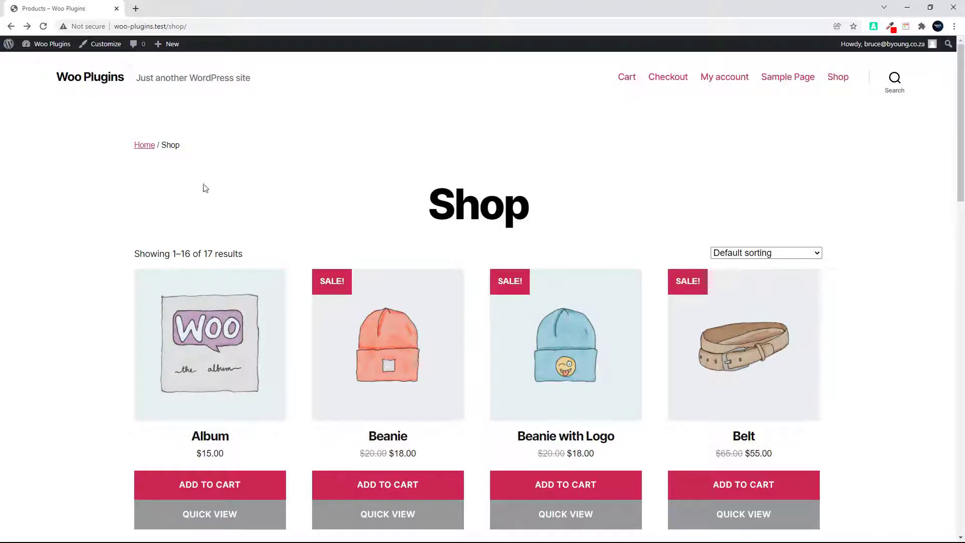
Preview the Album product's quick-view popup on the shop page, then close it
scroll(280, 191, "down", 3)
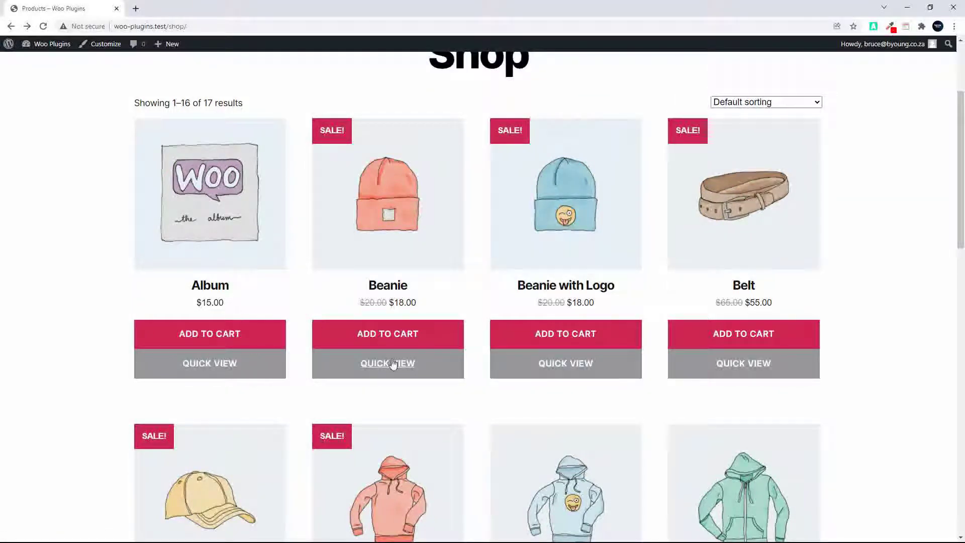
left_click(216, 363)
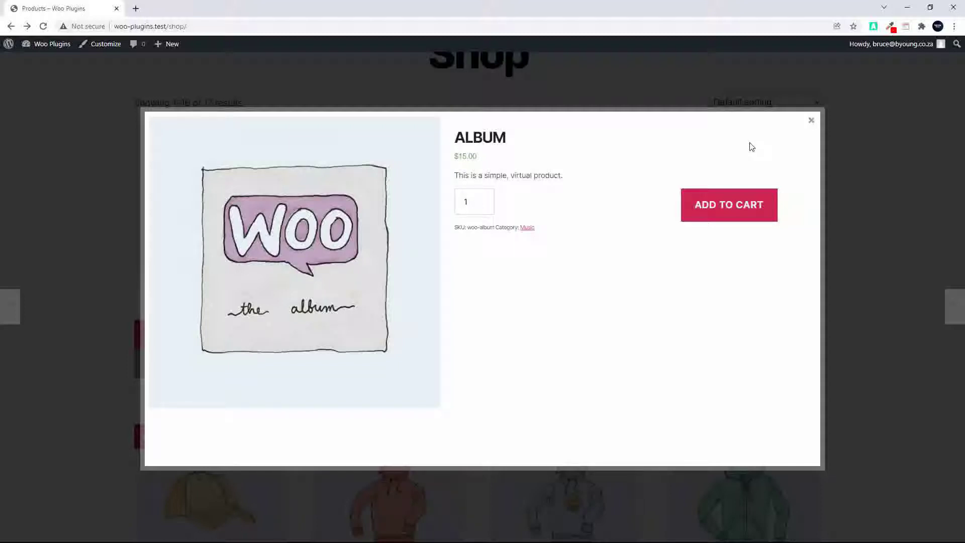
left_click(811, 120)
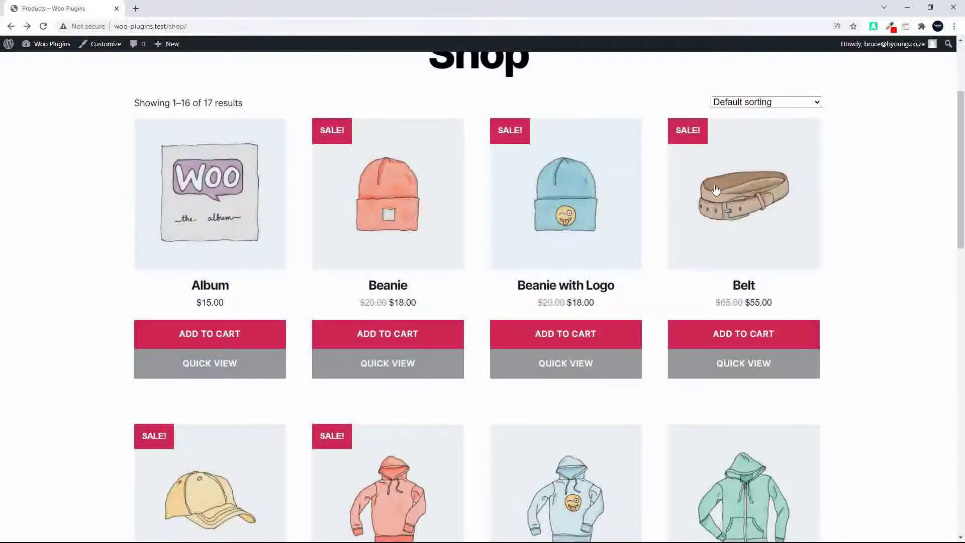
Browse the T-shirt, hoodie and beanie images in Logo Collection's quick view, then close it
scroll(662, 251, "down", 6)
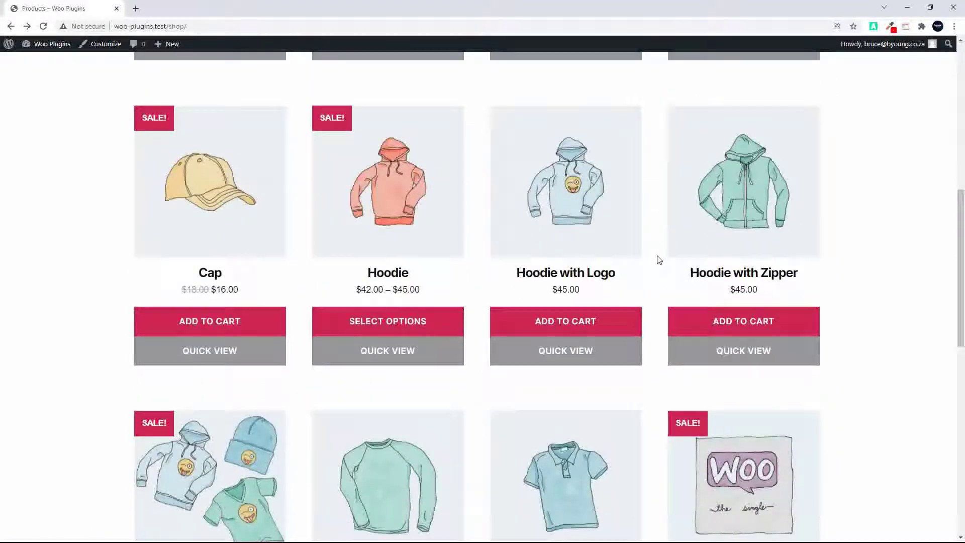
scroll(658, 256, "down", 5)
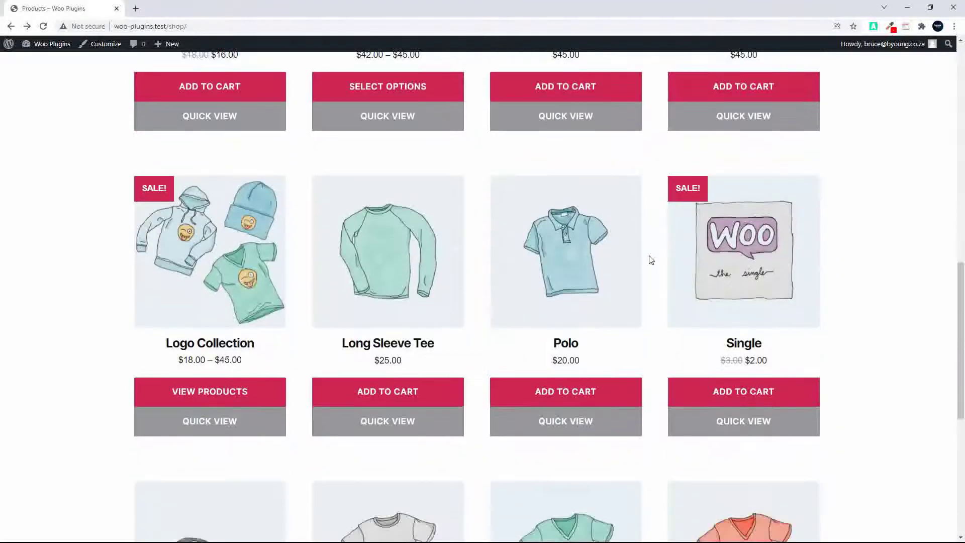
left_click(221, 423)
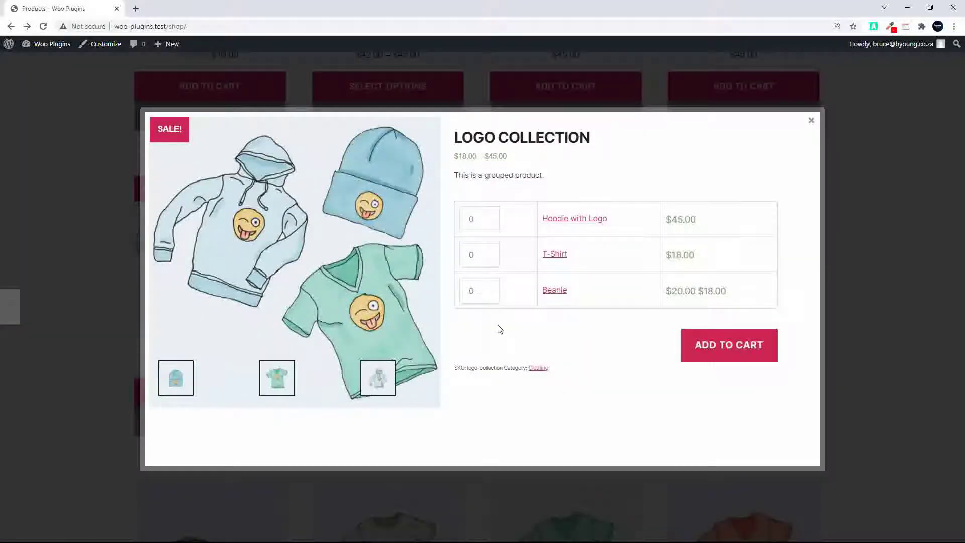
left_click(277, 377)
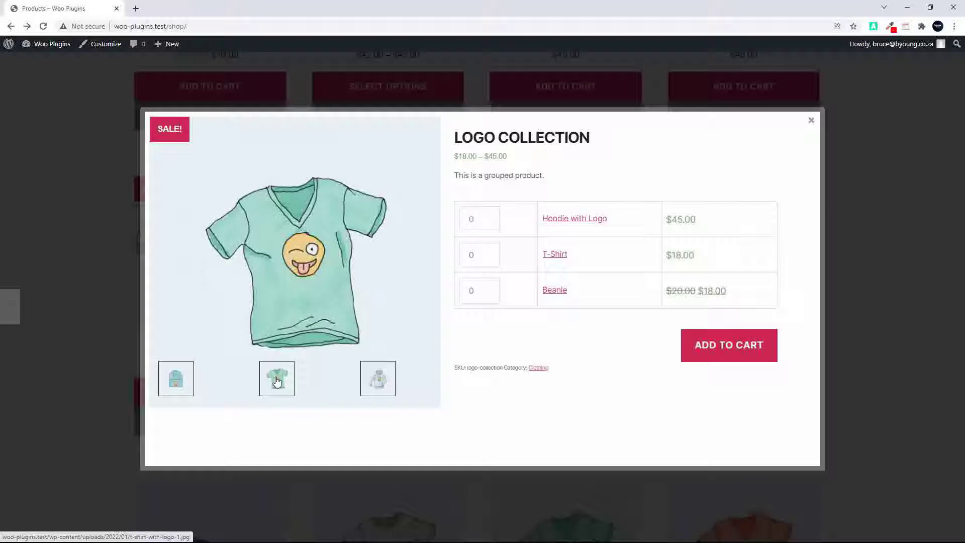
left_click(385, 382)
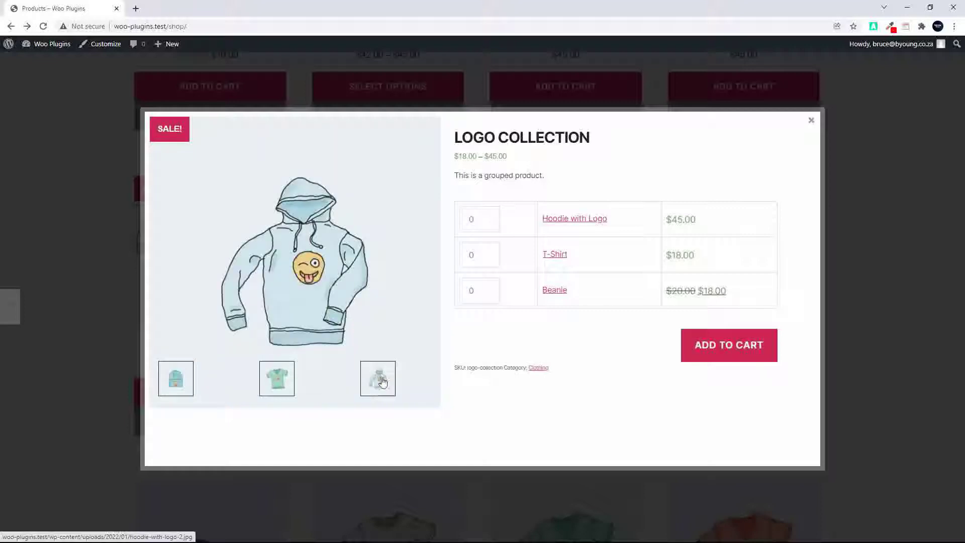
left_click(276, 380)
left_click(171, 386)
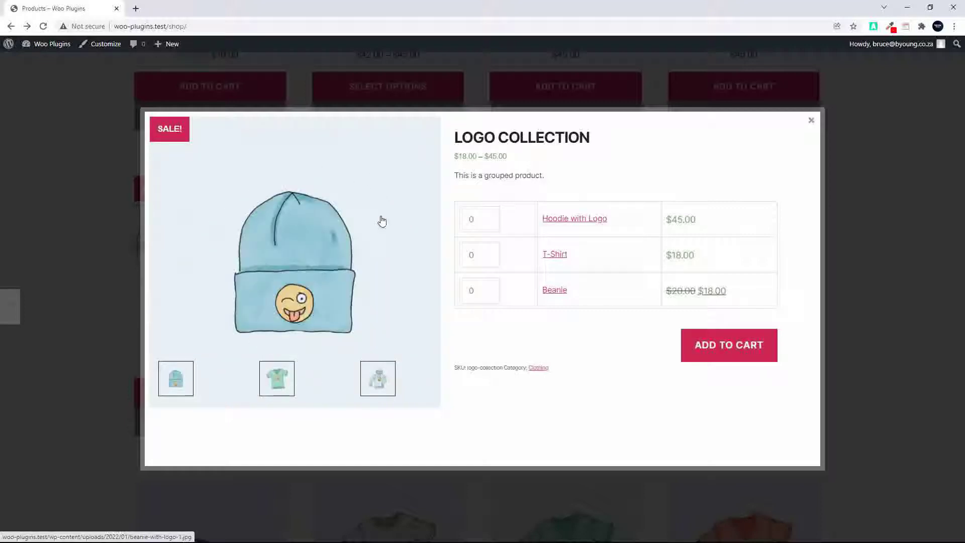
left_click(811, 120)
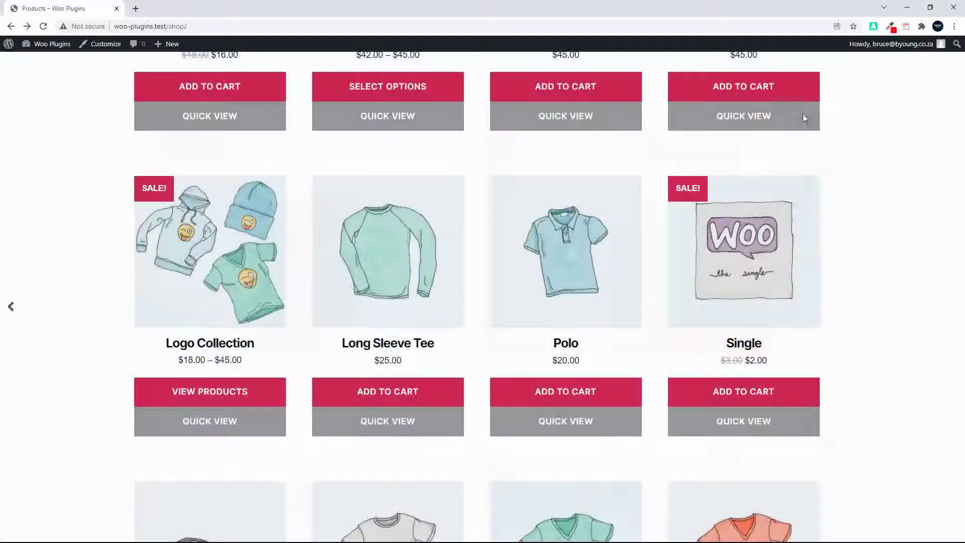
Check the V-Neck T-Shirt quick view's Color options and blue and green images, then close it
scroll(683, 256, "down", 4)
scroll(682, 258, "down", 3)
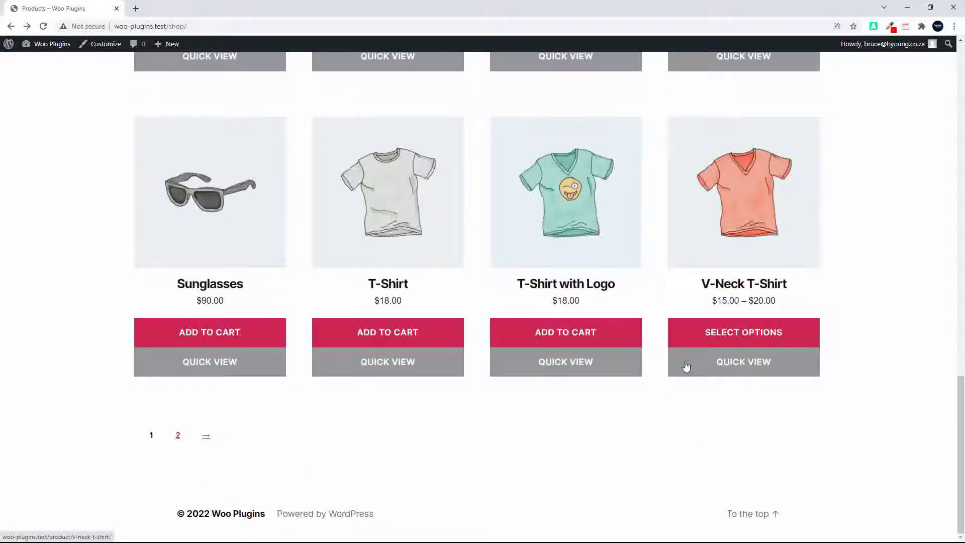
left_click(745, 360)
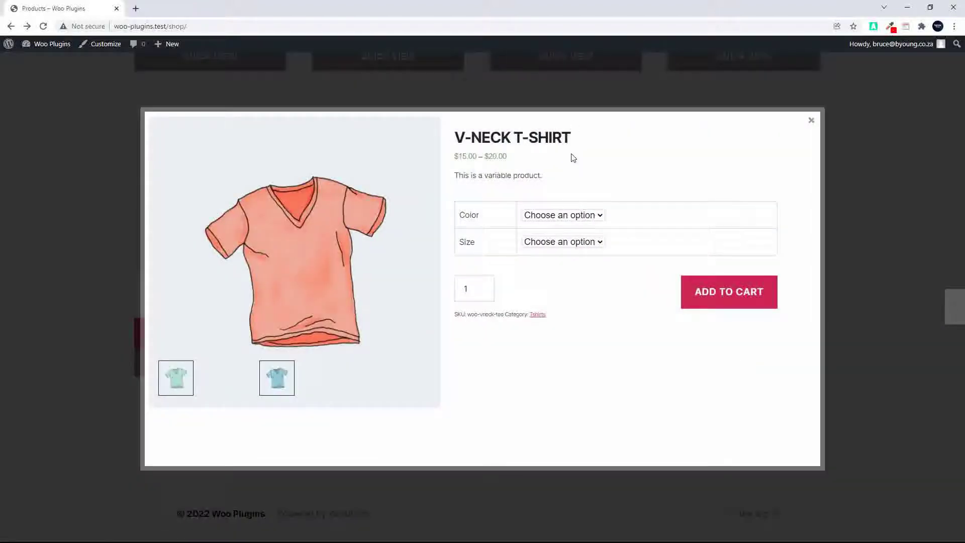
left_click(594, 216)
left_click(599, 216)
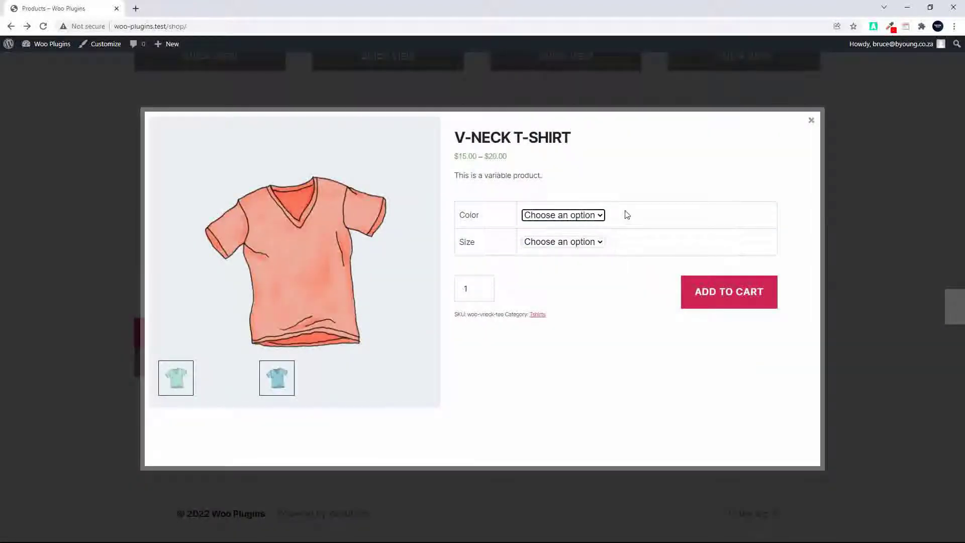
left_click(279, 386)
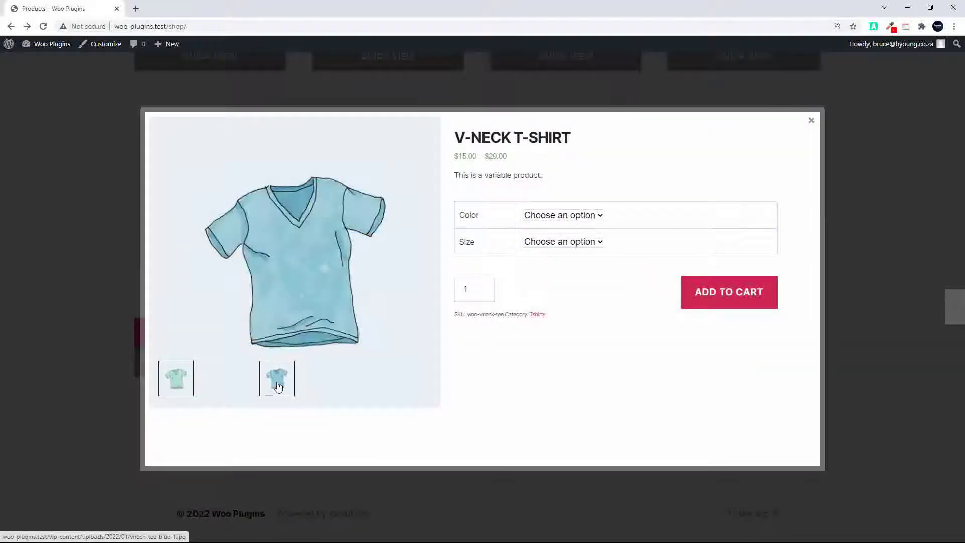
left_click(171, 383)
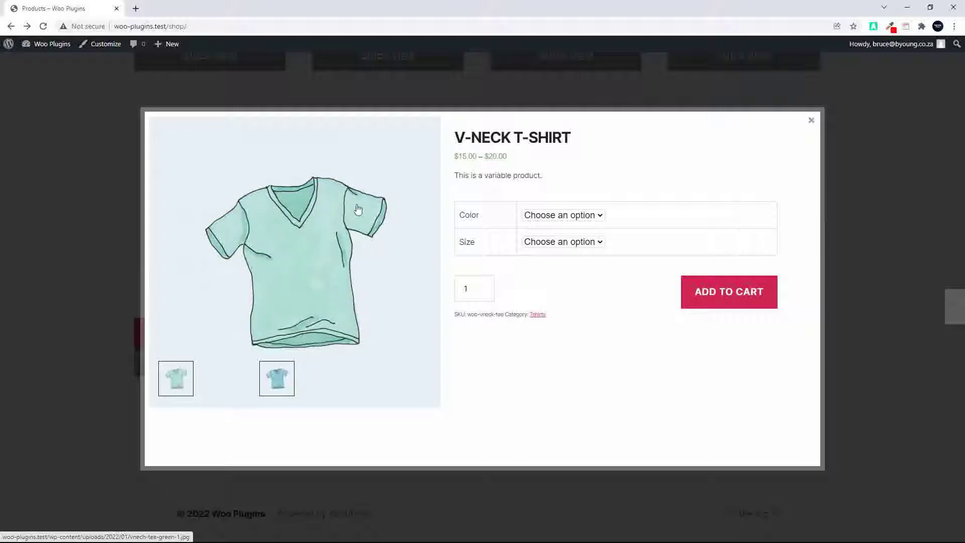
left_click(812, 122)
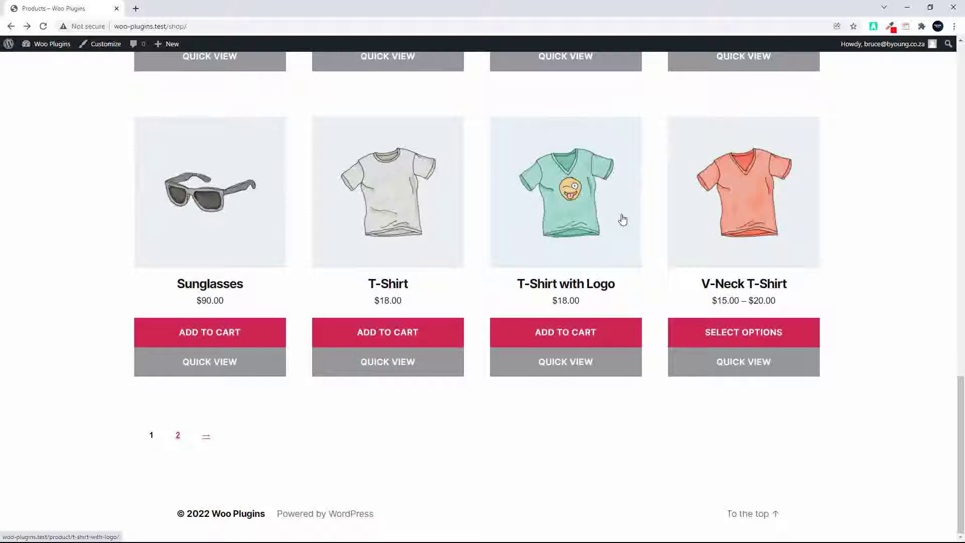
scroll(598, 254, "up", 14)
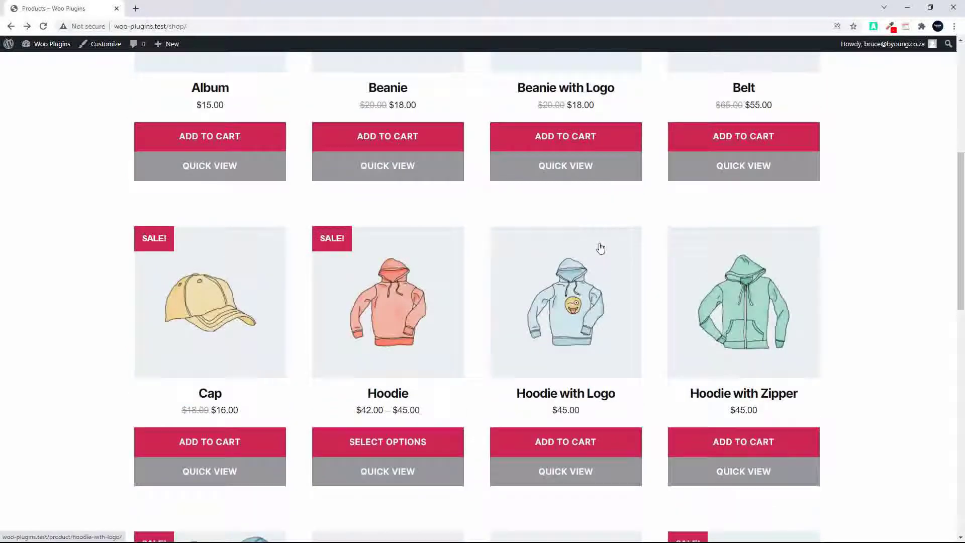
In the admin Installed Plugins list, view Woo Quick View's details, then close them
left_click(59, 45)
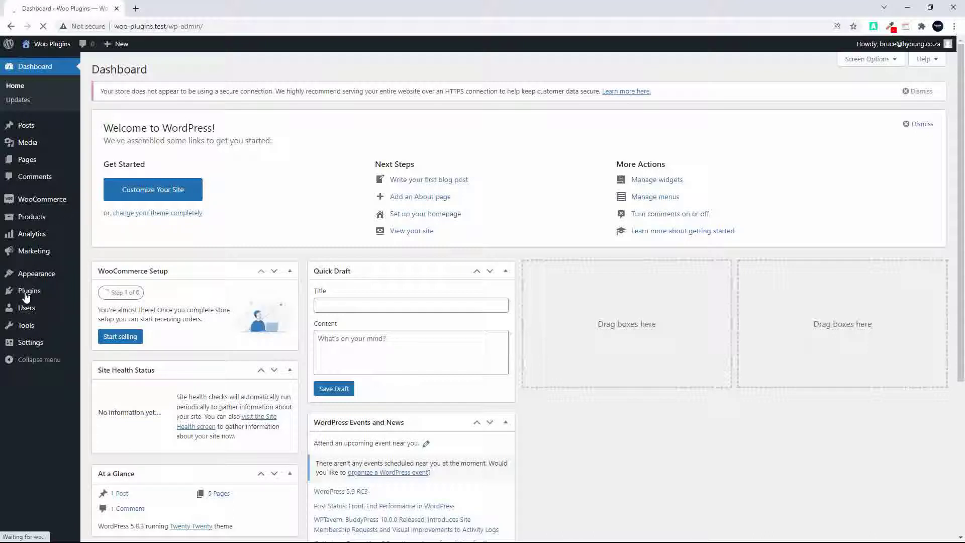
mouse_move(28, 294)
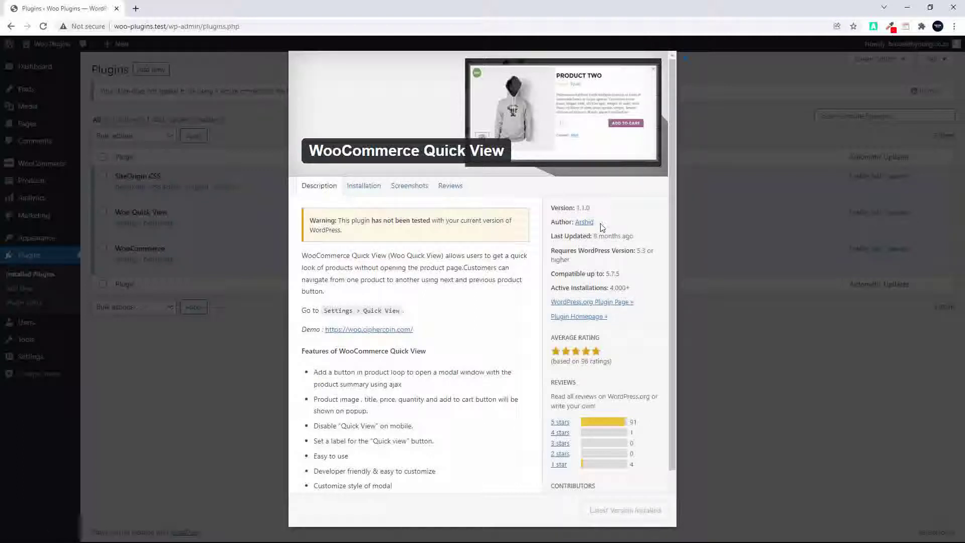
left_click(685, 59)
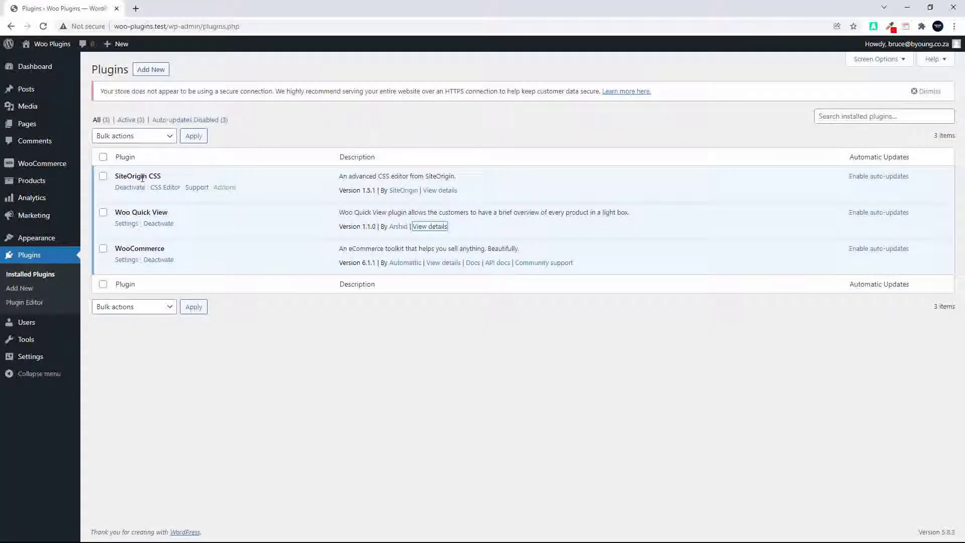
Tick 'Enable Quick View on mobile' in the Woo Quick View settings and save
left_click(126, 224)
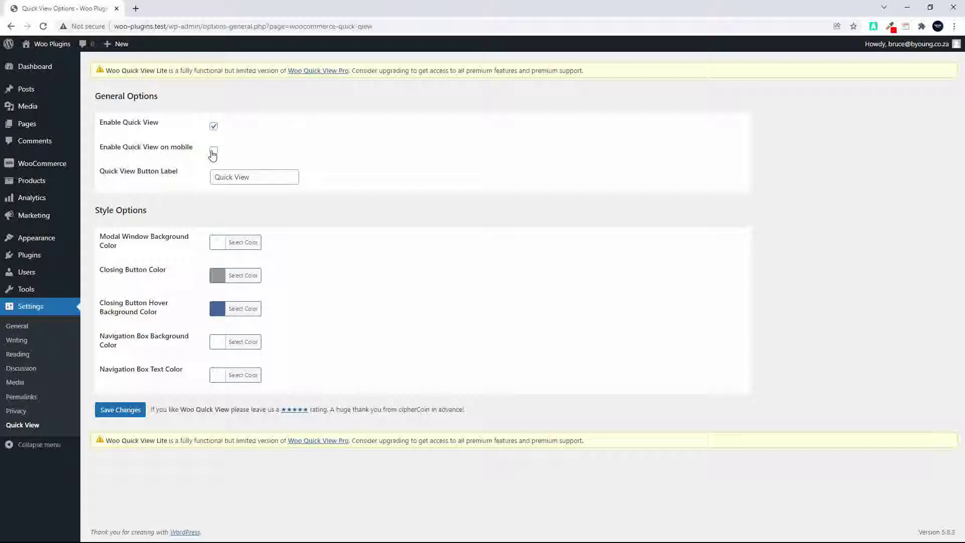
left_click(213, 151)
left_click(130, 410)
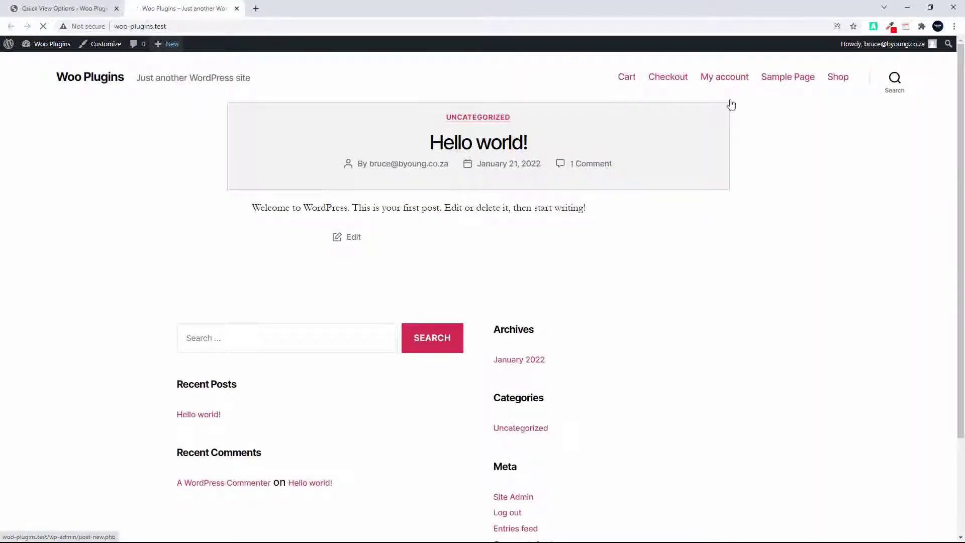
Go to the Shop listing and open, then close, the Album quick view
left_click(836, 87)
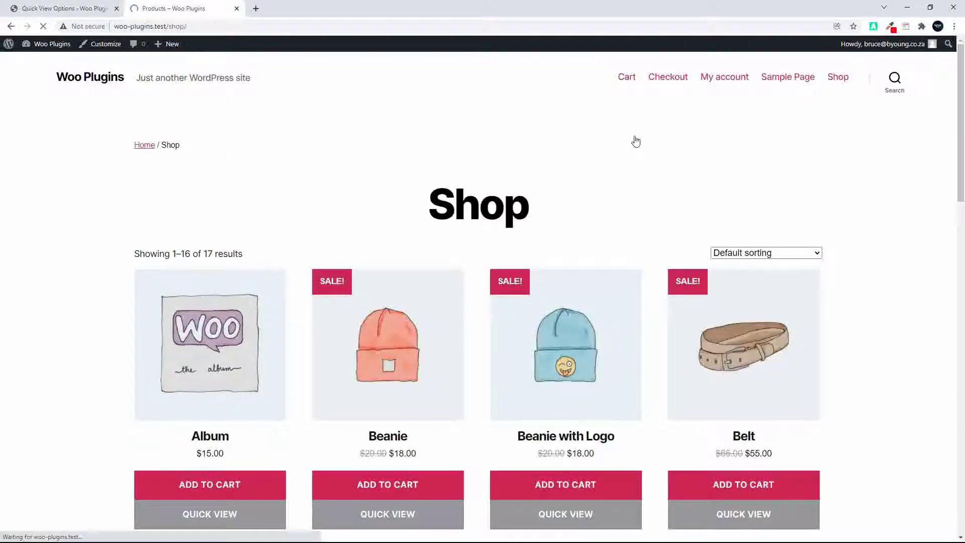
scroll(435, 258, "down", 4)
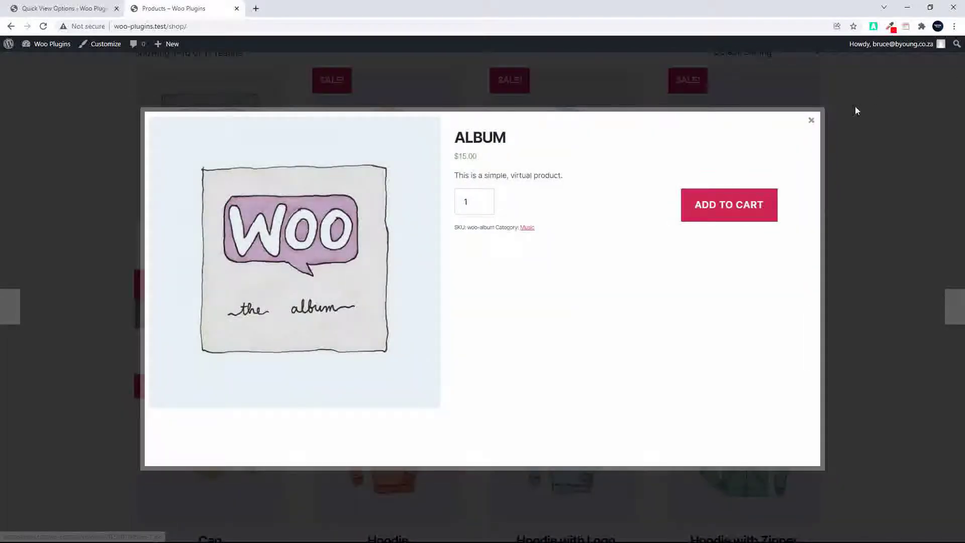
left_click(812, 124)
Open DevTools in device mode and reload the shop at 400 px width
right_click(852, 117)
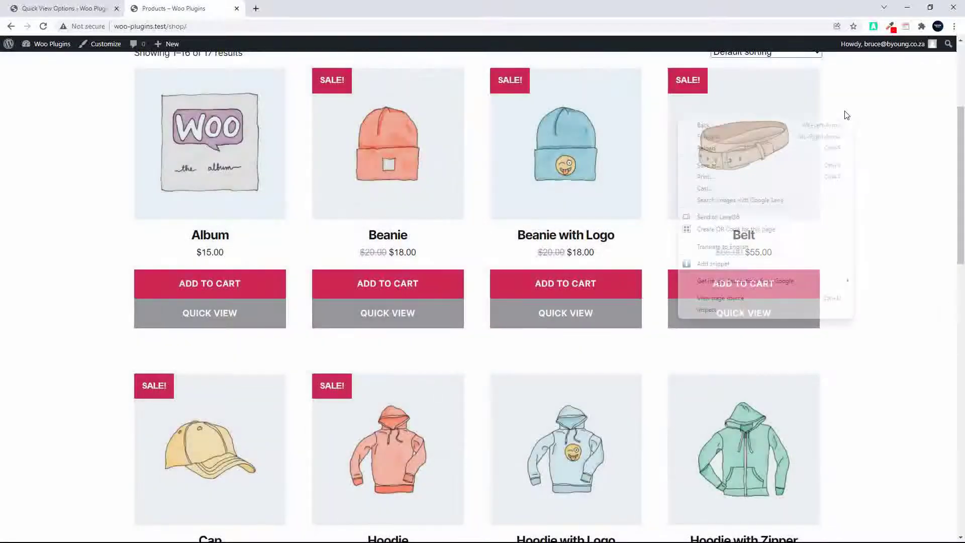
left_click(706, 310)
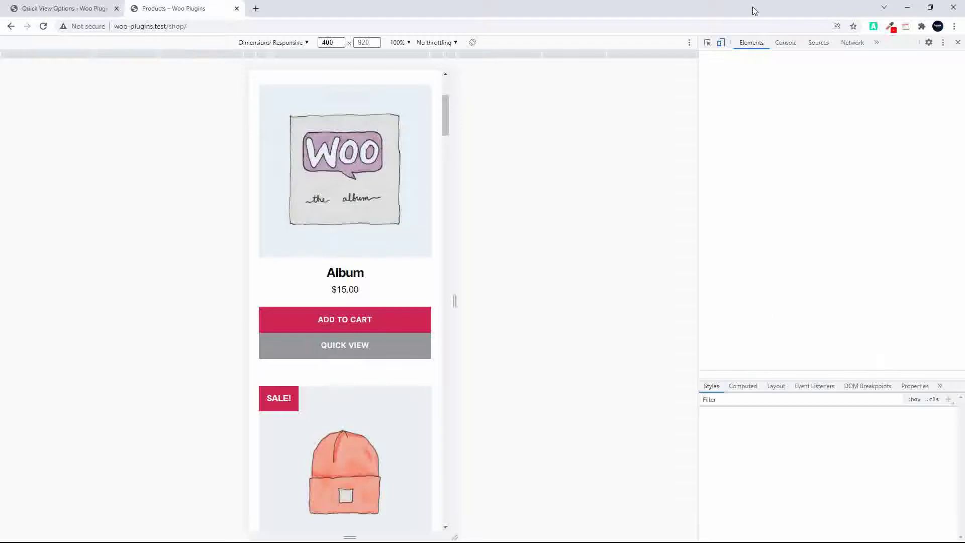
left_click(707, 42)
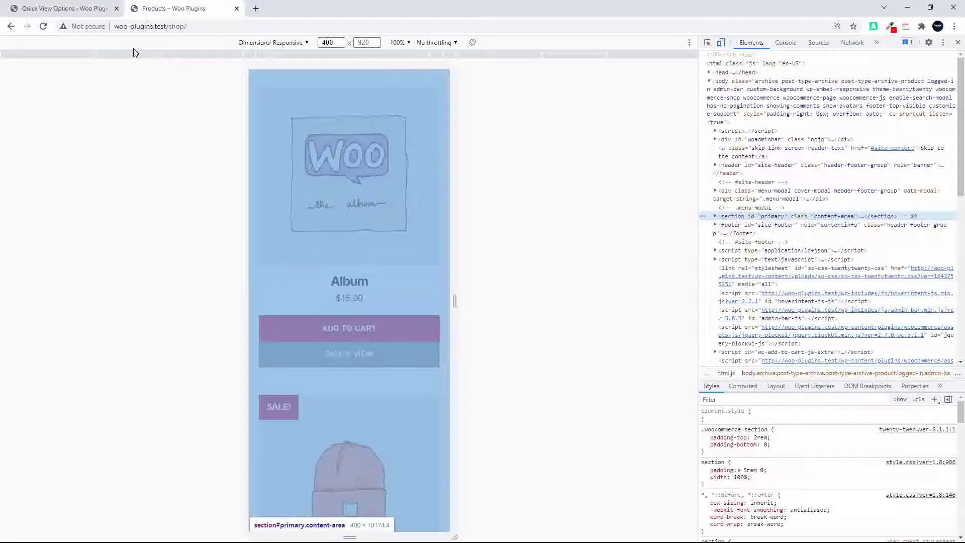
left_click(43, 26)
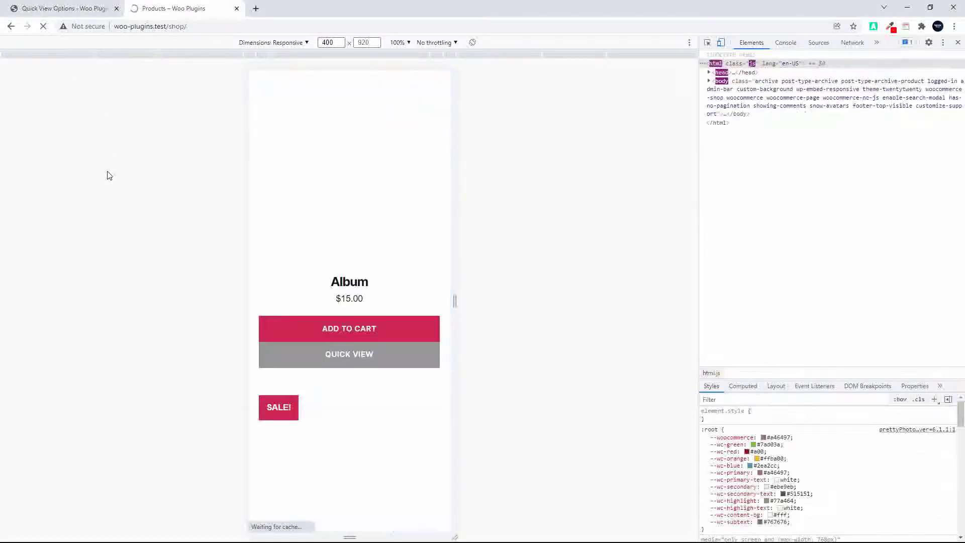
Open and close the Album quick view in the mobile layout, then scroll down the shop
left_click(357, 362)
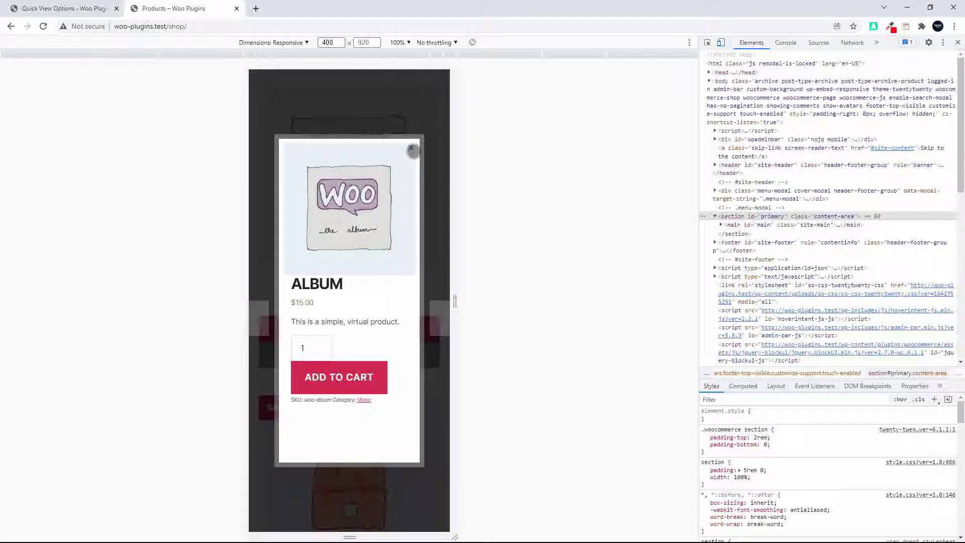
left_click(413, 150)
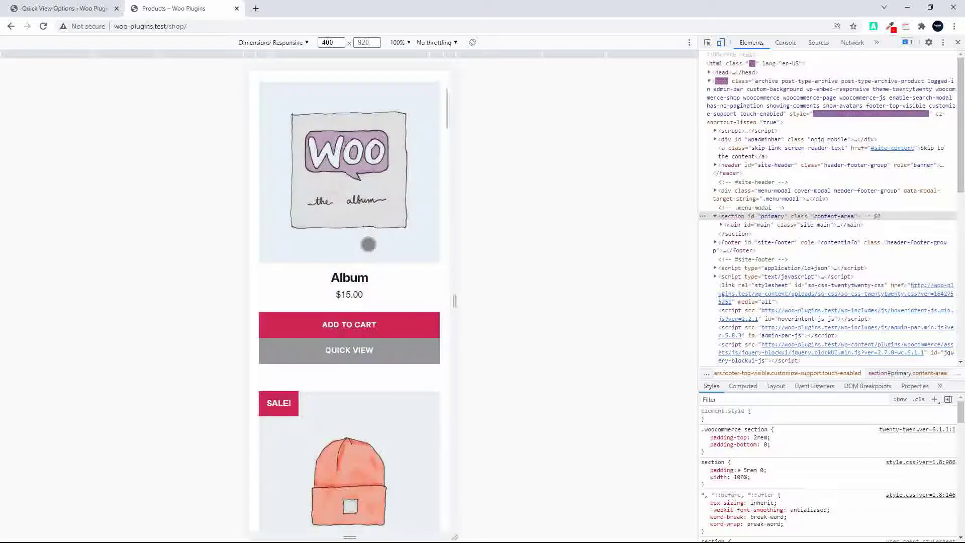
scroll(367, 243, "down", 10)
scroll(365, 242, "down", 20)
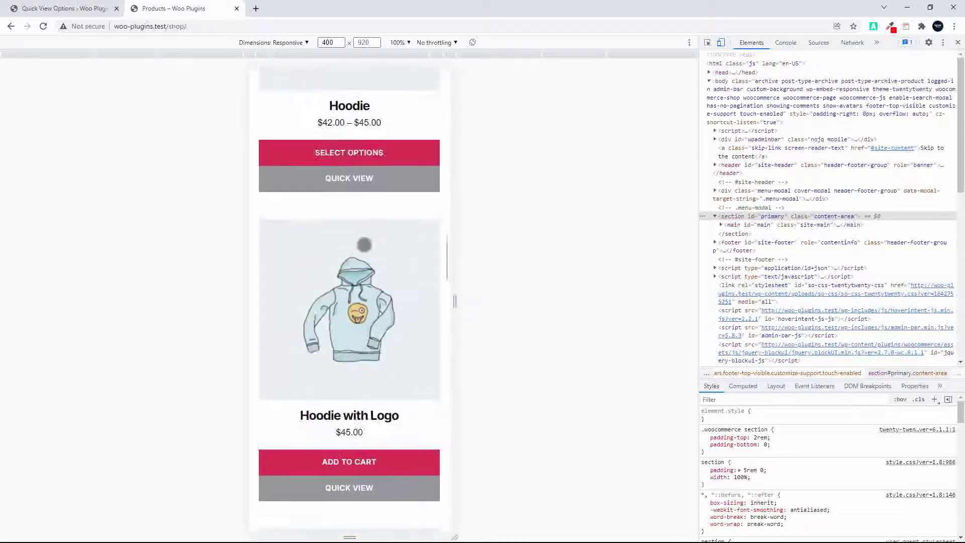
scroll(364, 245, "down", 12)
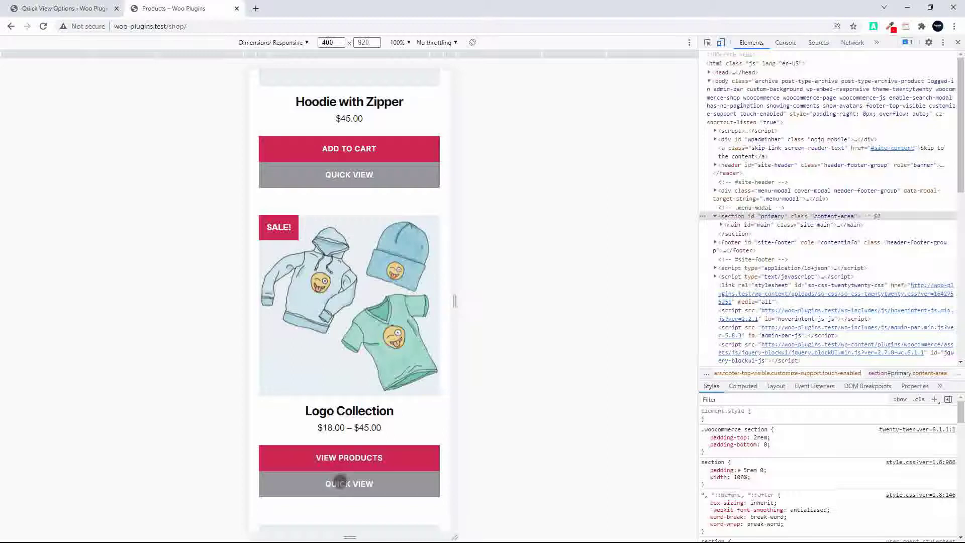
Scroll through Logo Collection's quick view in the mobile layout, then close it
left_click(339, 482)
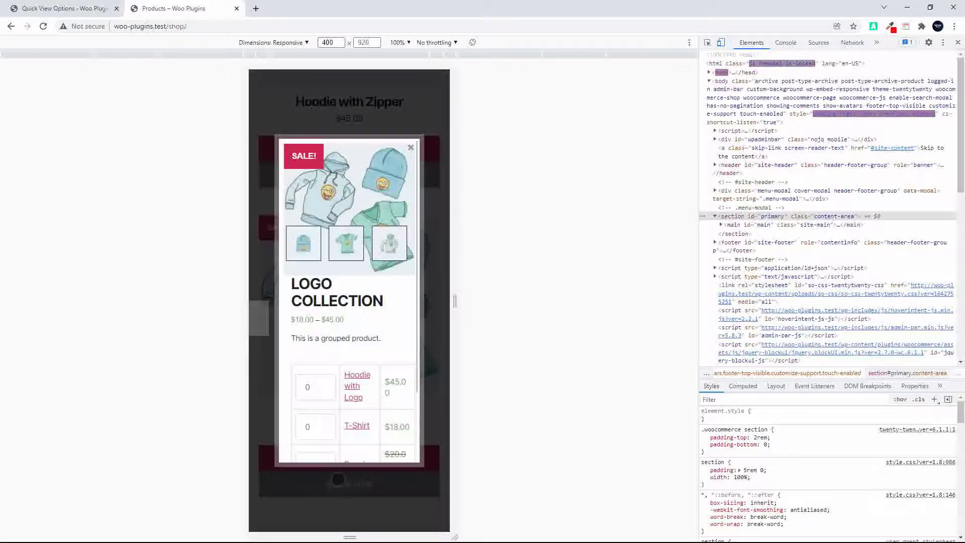
scroll(356, 347, "down", 2)
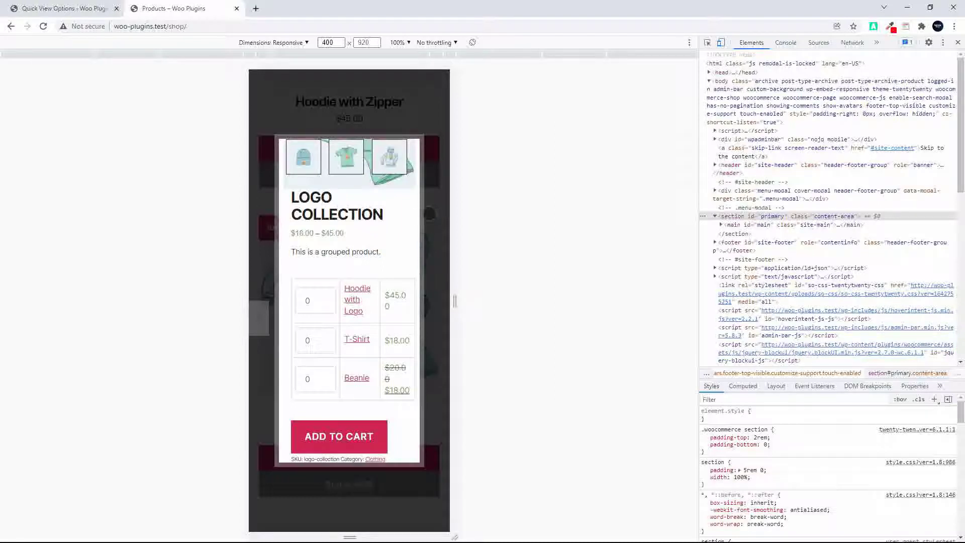
scroll(385, 225, "up", 2)
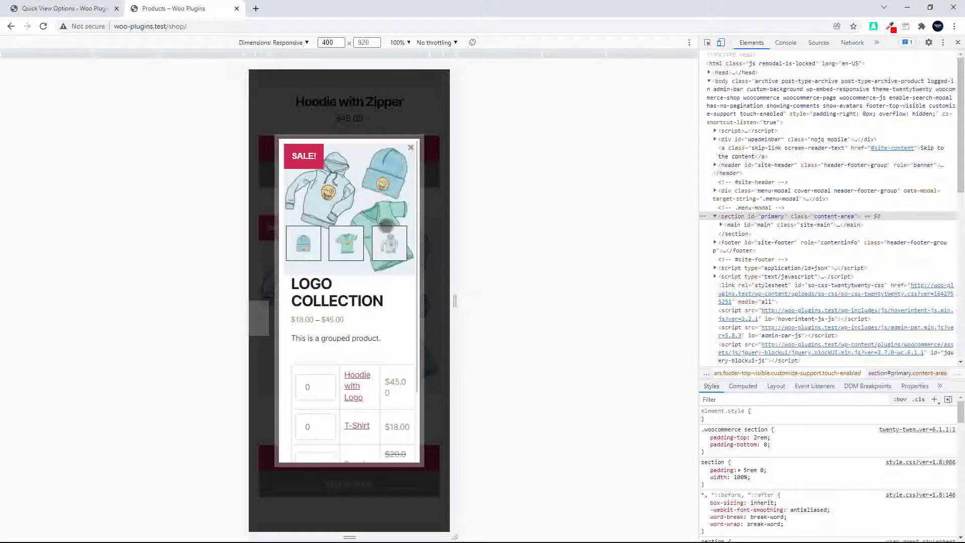
scroll(386, 226, "down", 2)
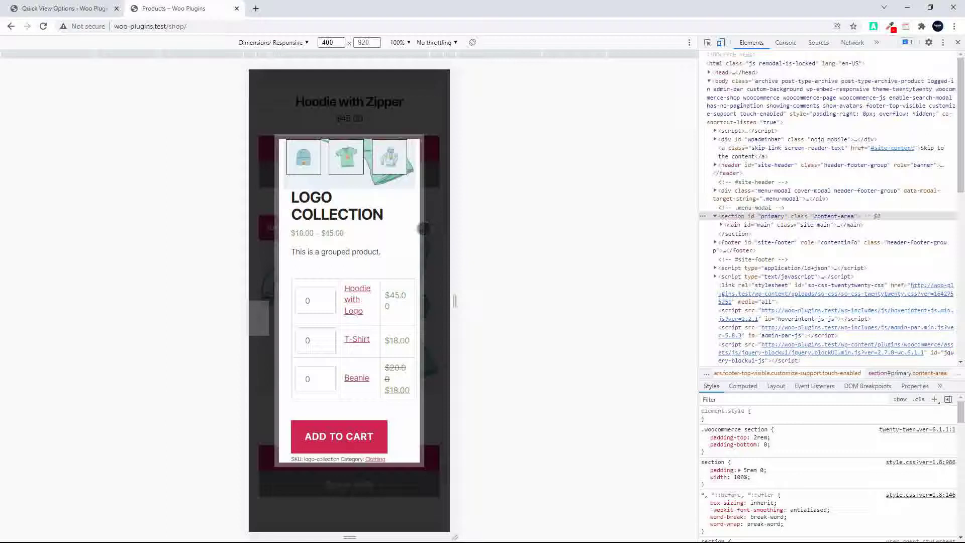
scroll(418, 238, "up", 2)
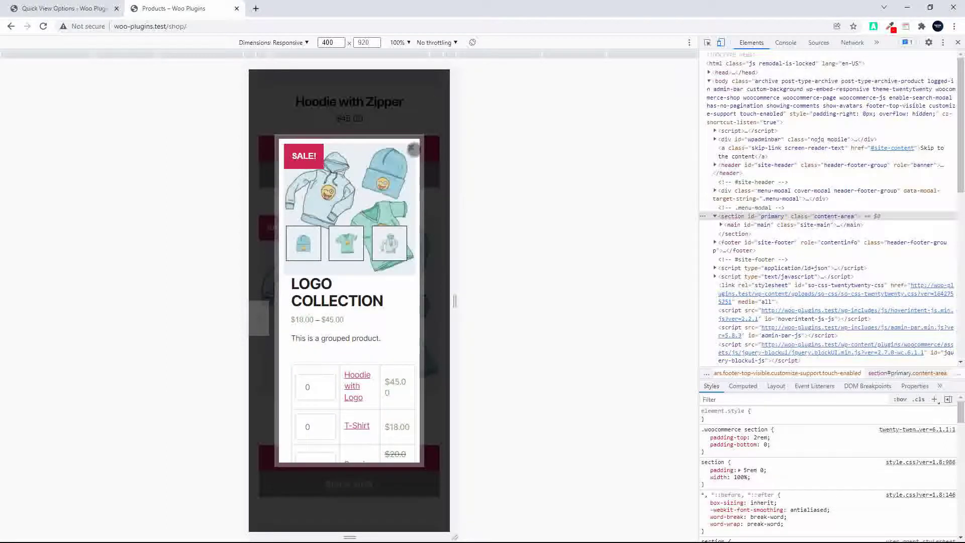
left_click(408, 146)
Close DevTools to return the shop to its full-width desktop grid
scroll(394, 224, "down", 15)
scroll(394, 224, "down", 15)
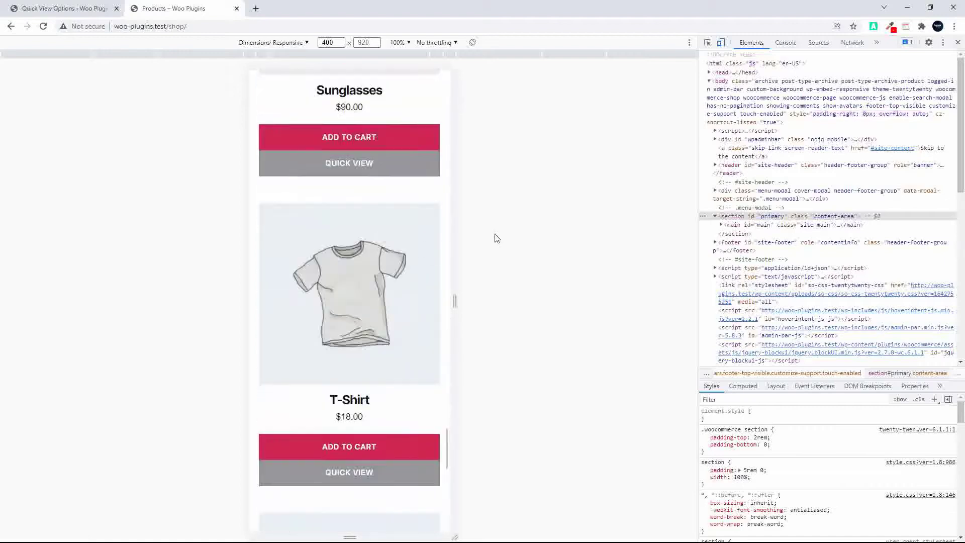
left_click(957, 43)
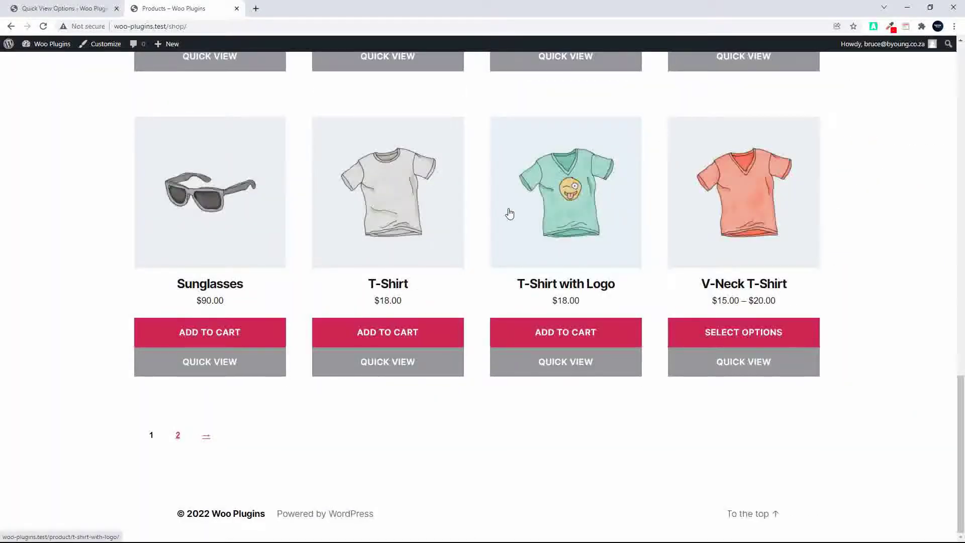
scroll(509, 211, "up", 20)
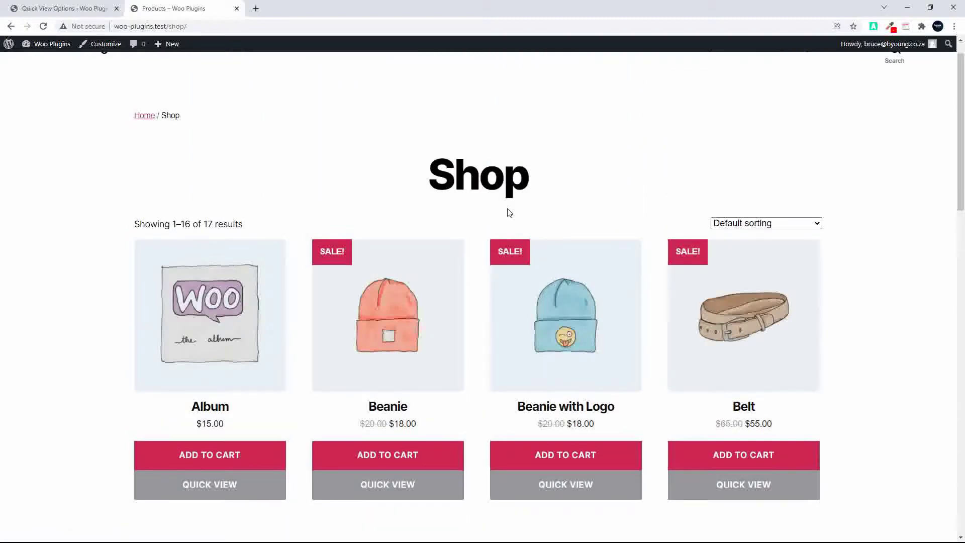